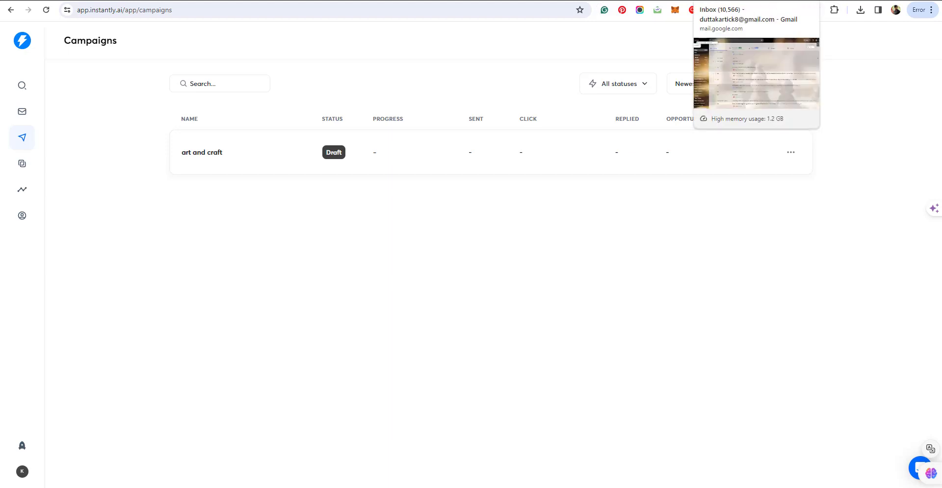
Switch from the Instantly.ai Campaigns tab to the Gmail inbox tab
click(751, 1)
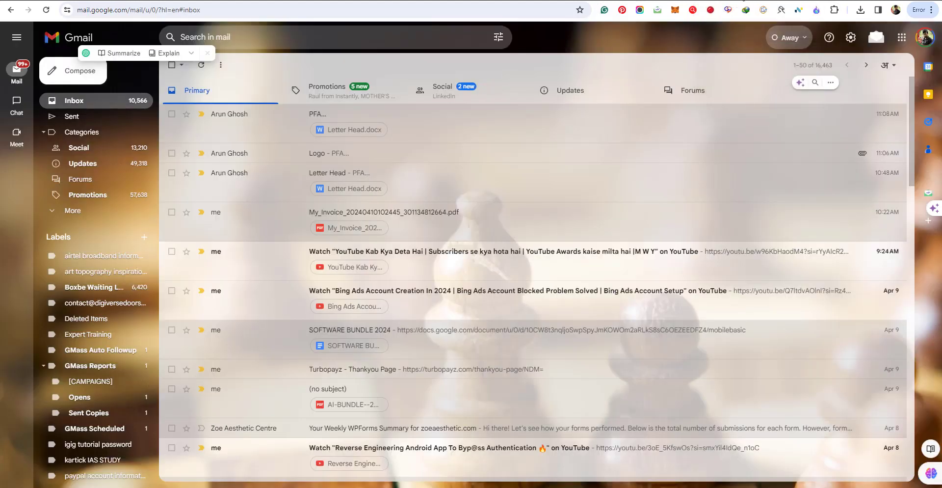
Open 'Manage your Google Account' from the Gmail account avatar menu
click(902, 38)
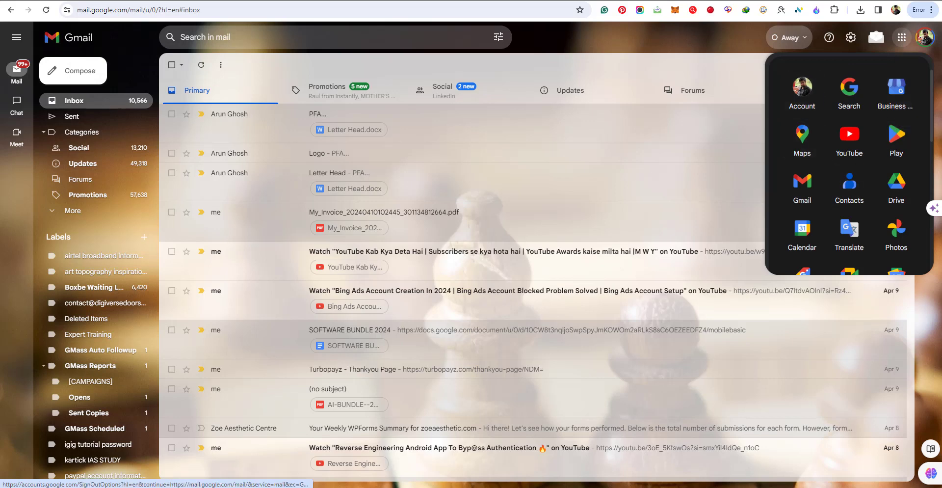
click(925, 37)
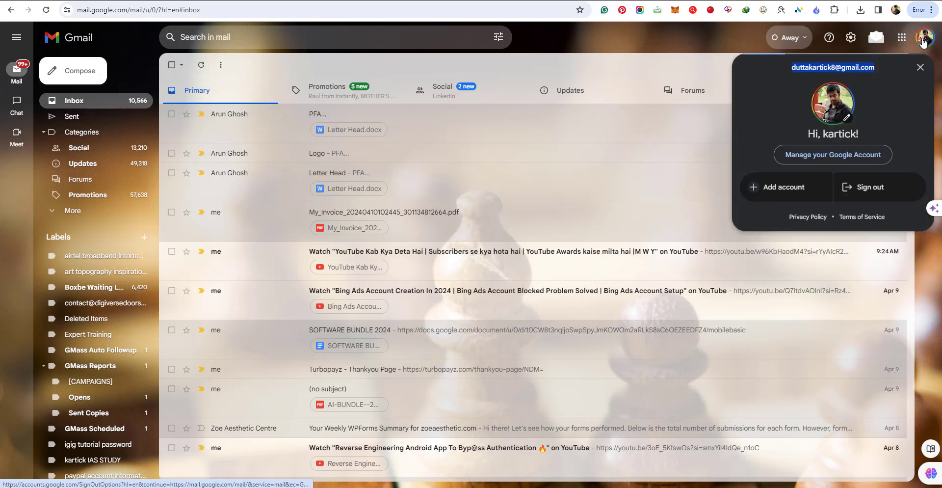
click(809, 156)
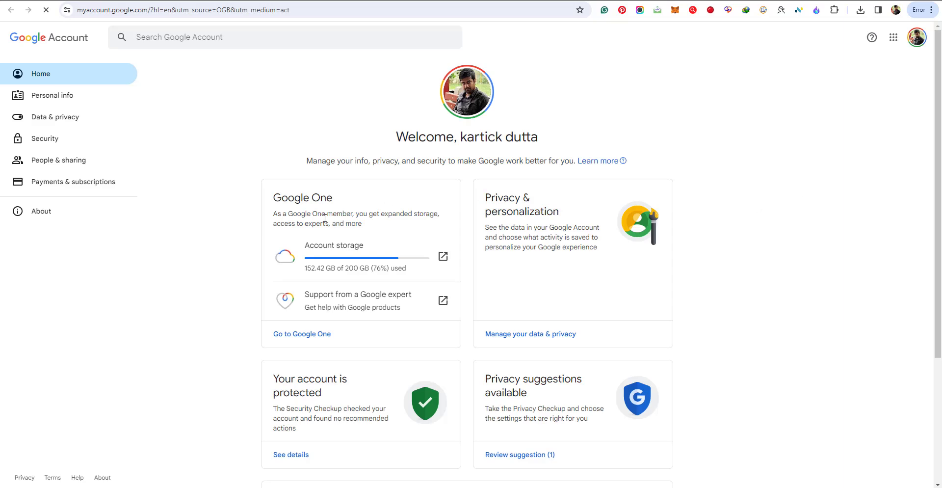
Open Security from the sidebar, then the 2-Step Verification row under 'How you sign in to Google'
scroll(325, 217, down, 4)
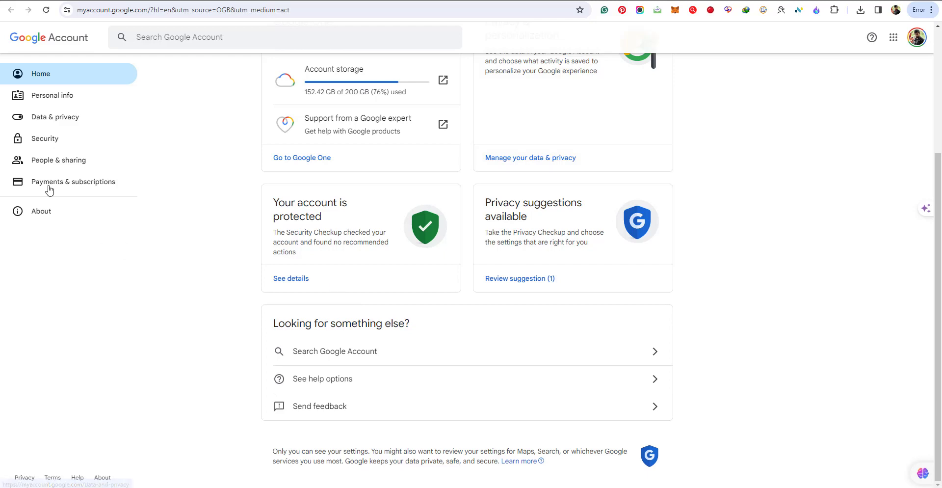
click(45, 141)
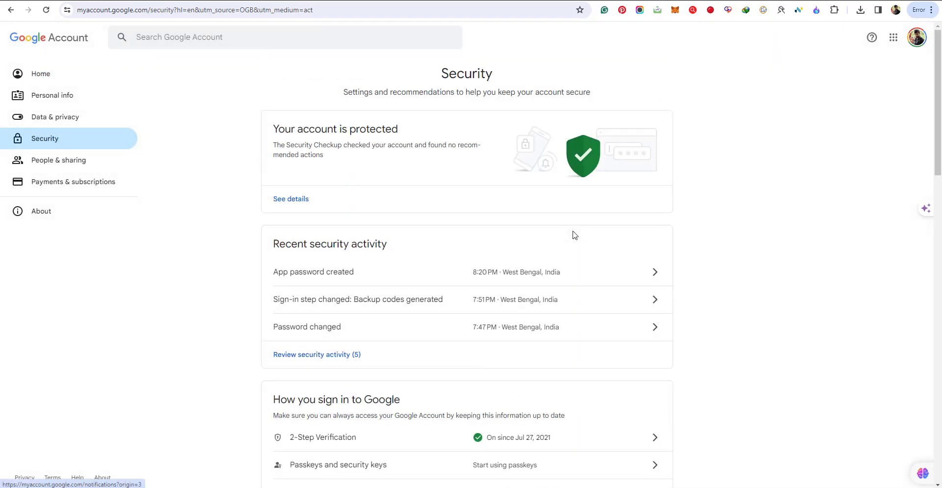
scroll(575, 239, down, 6)
scroll(574, 243, down, 3)
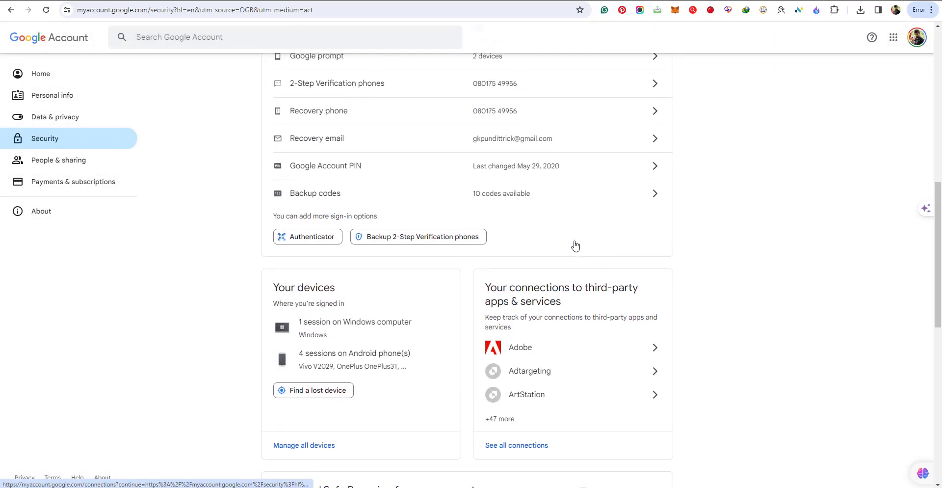
scroll(575, 244, up, 4)
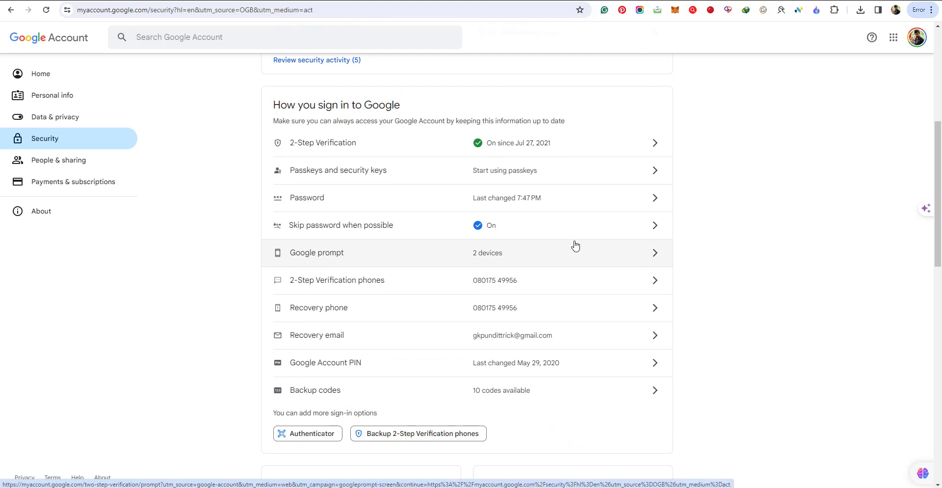
scroll(576, 246, up, 1)
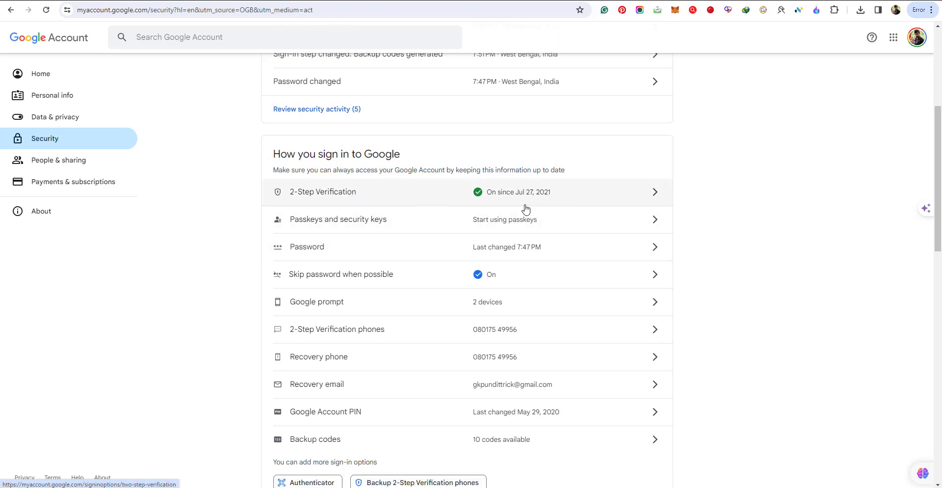
scroll(407, 200, up, 1)
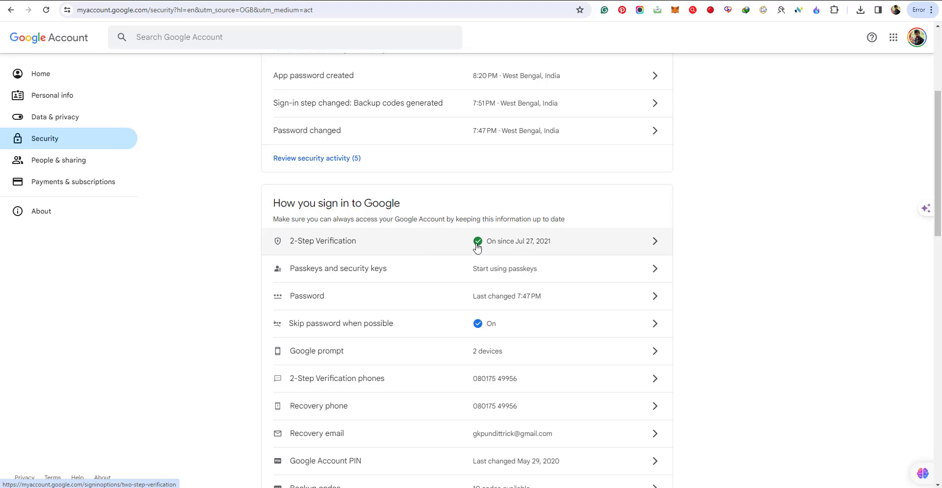
click(521, 247)
Scroll to the bottom of 2-Step Verification and open the App passwords page
scroll(523, 250, down, 8)
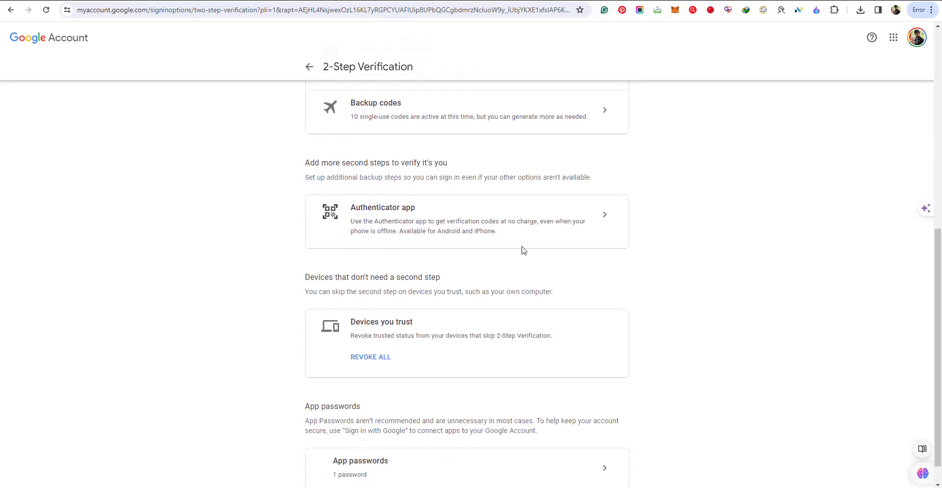
scroll(523, 251, down, 2)
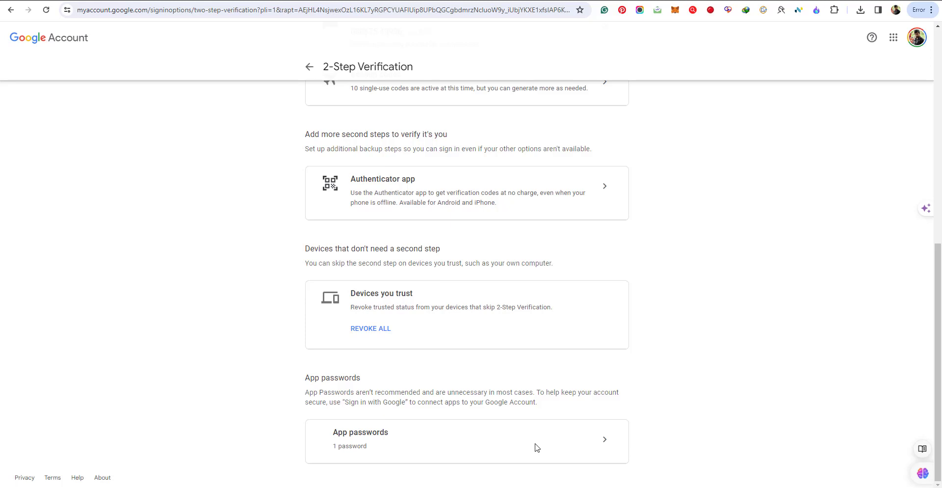
click(595, 443)
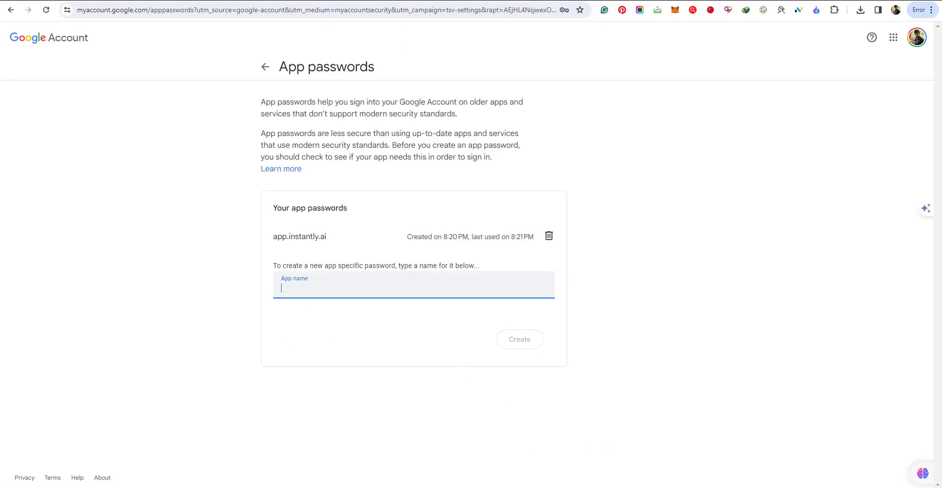
Create an app password named app-password-demo, select the generated code, and close the dialog
text(app-password-demo)
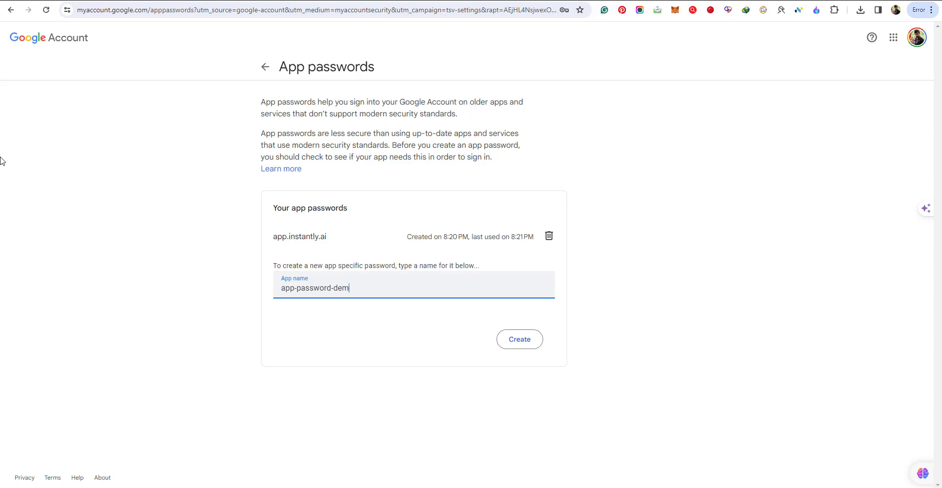
click(524, 342)
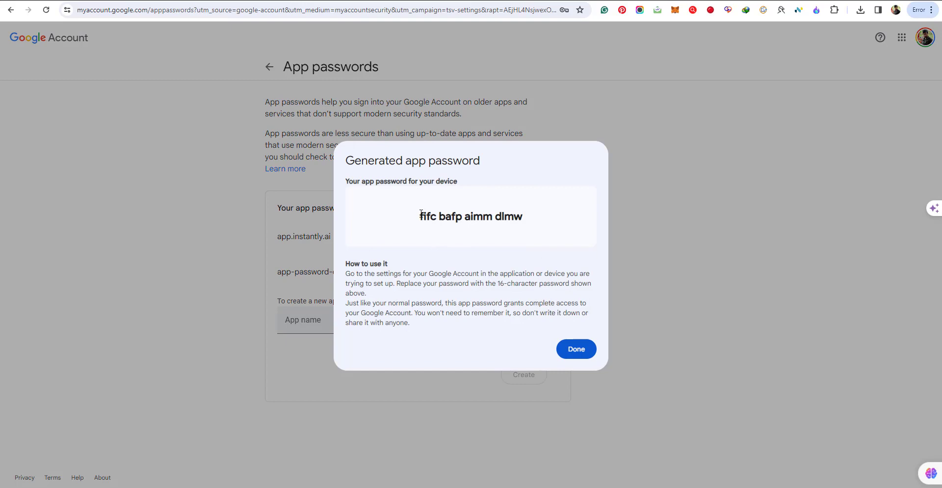
drag(421, 215, 589, 221)
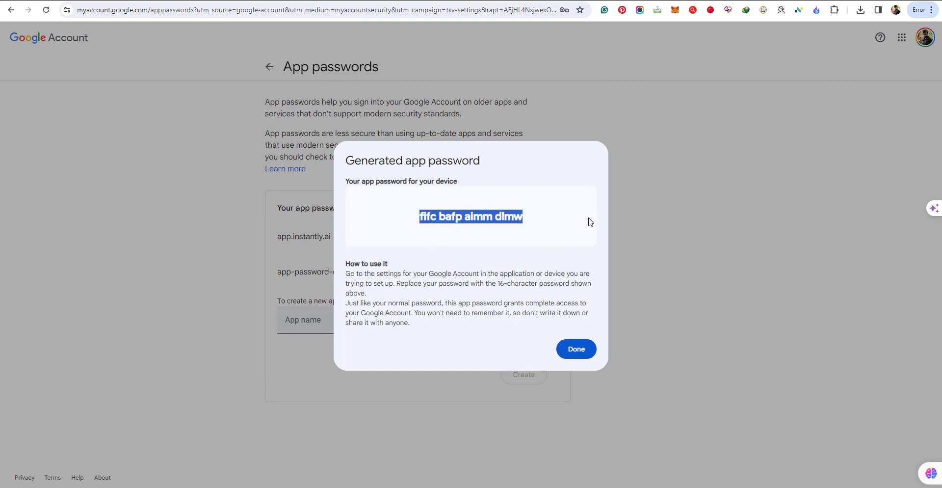
click(580, 354)
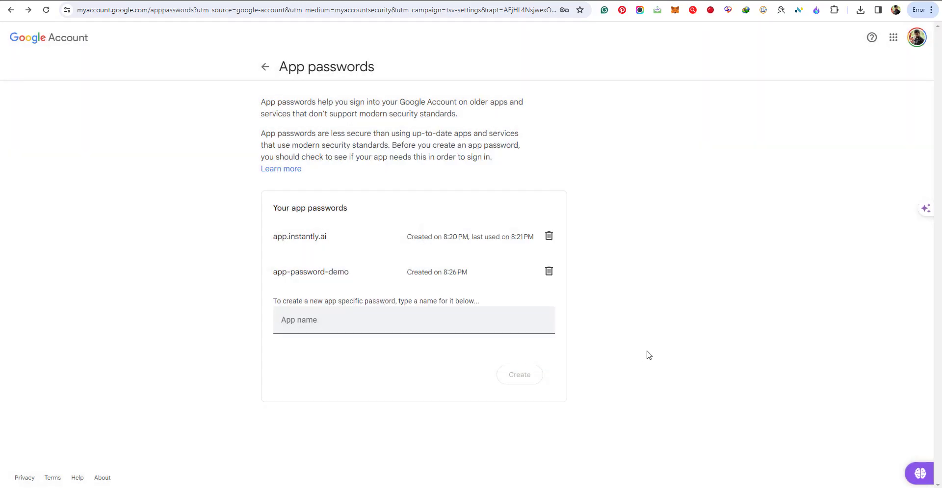
Delete the app-password-demo password, leaving only app.instantly.ai, and bring up Windows search
click(548, 273)
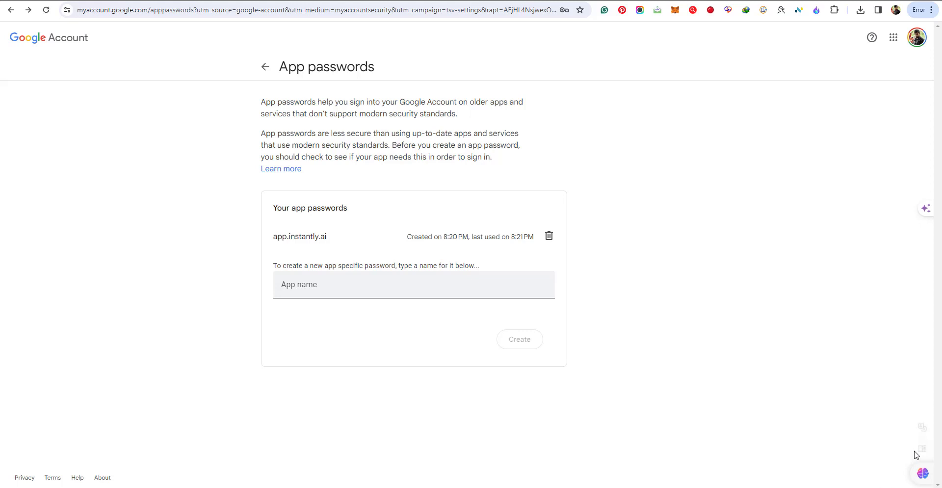
key(super+s)
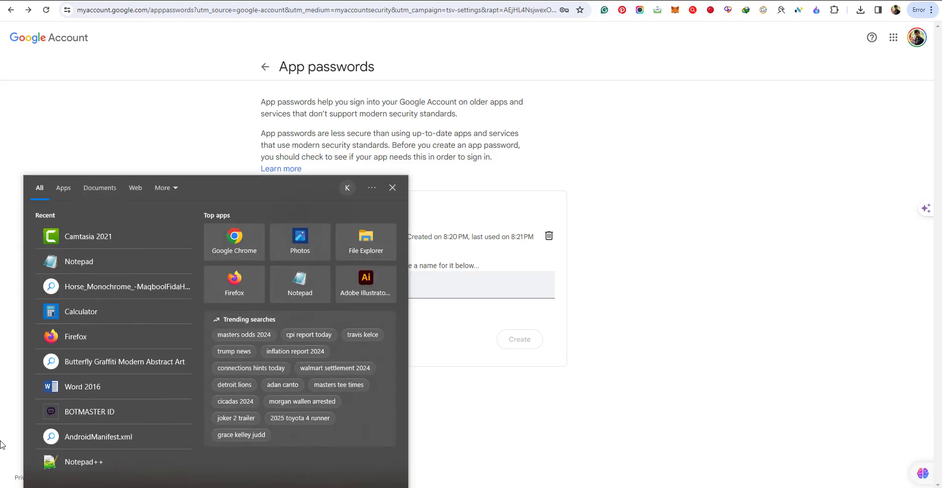
Launch Epic Pen from Windows search, toggle its pencil and cursor tools, and return to Gmail
text(epi)
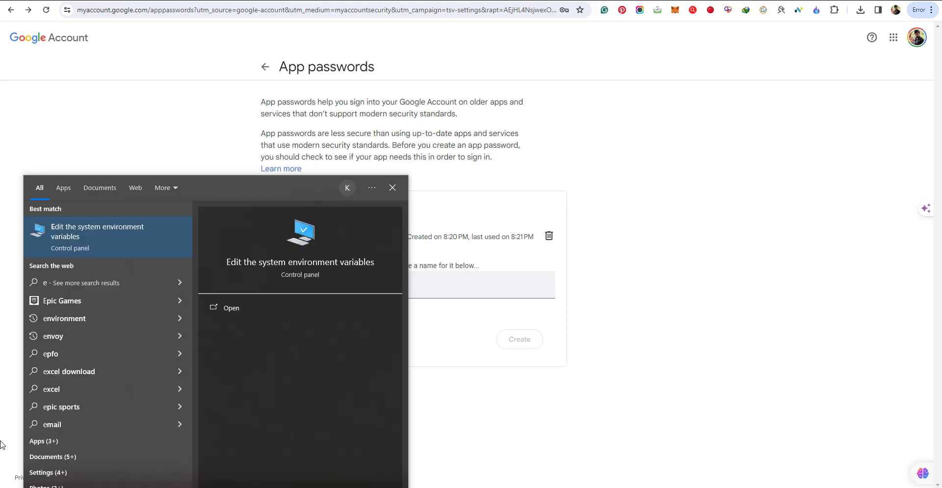
text(c)
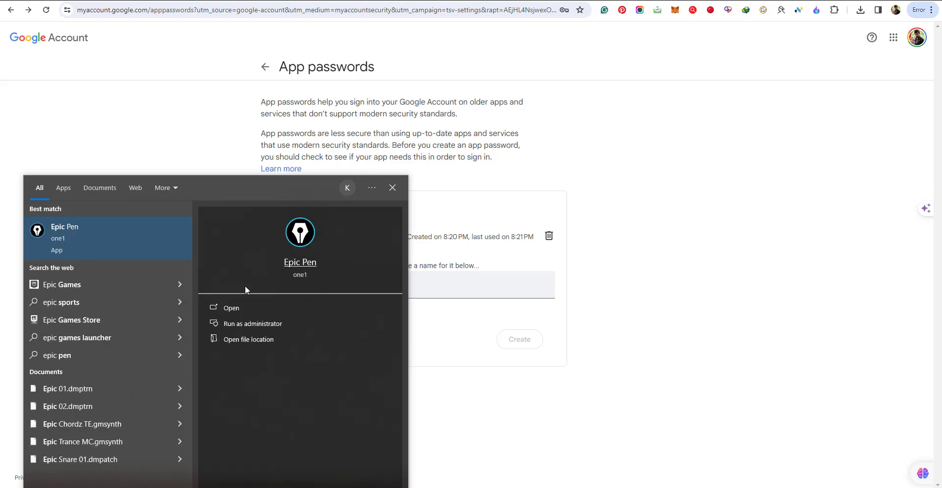
click(305, 262)
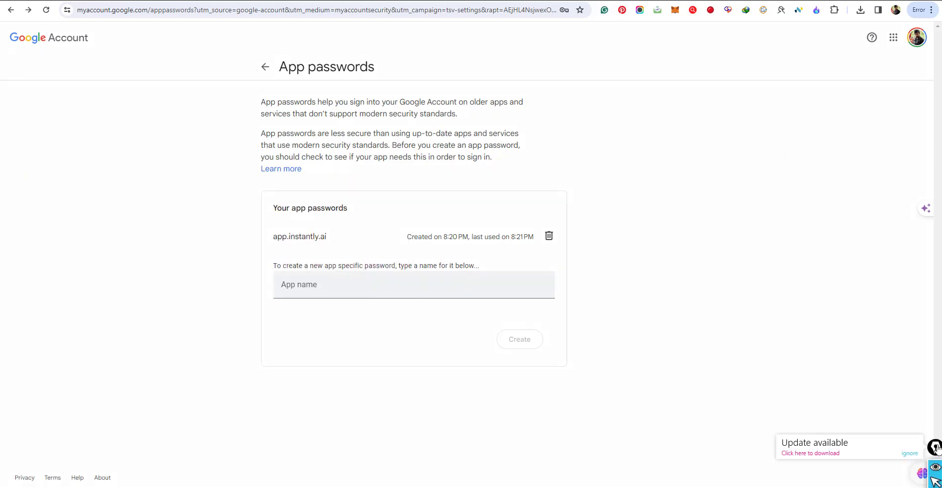
click(906, 133)
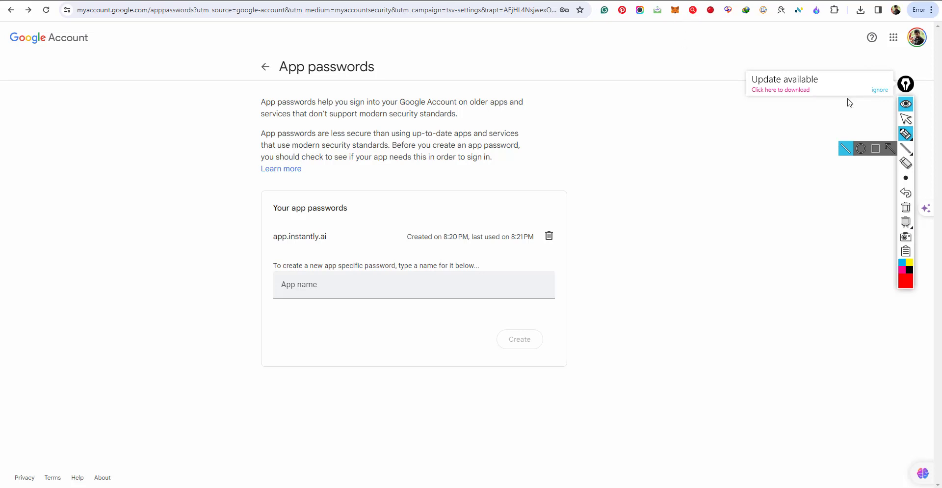
click(906, 118)
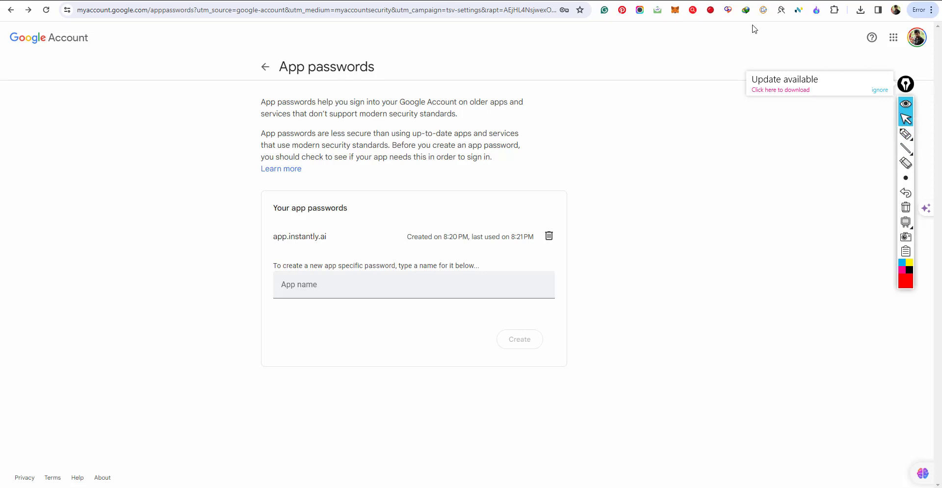
key(ctrl+Tab)
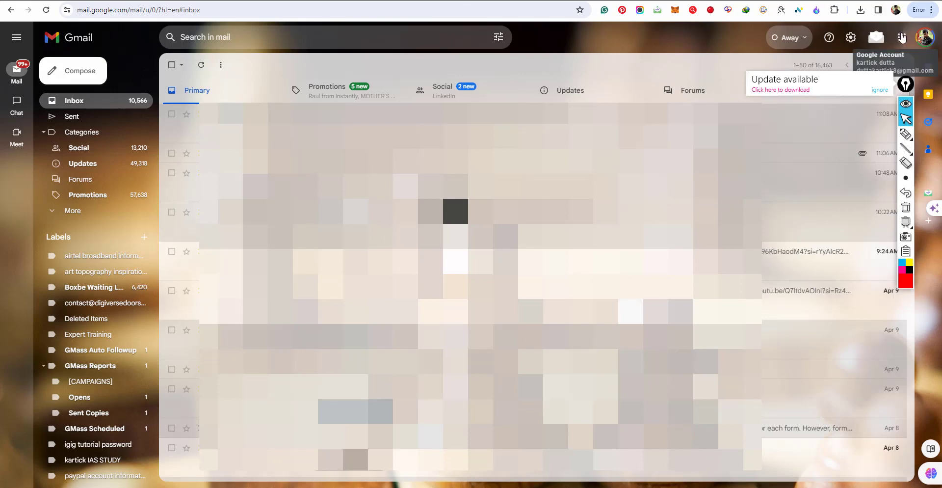
click(925, 37)
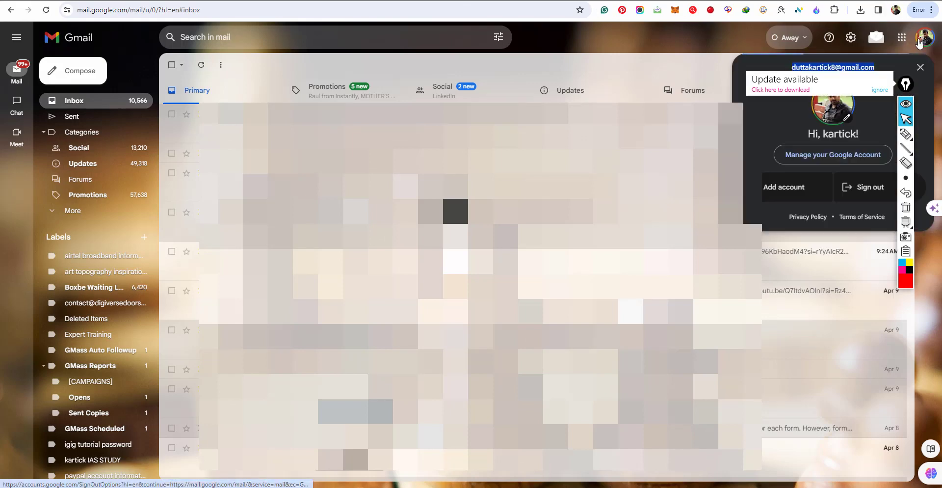
click(818, 155)
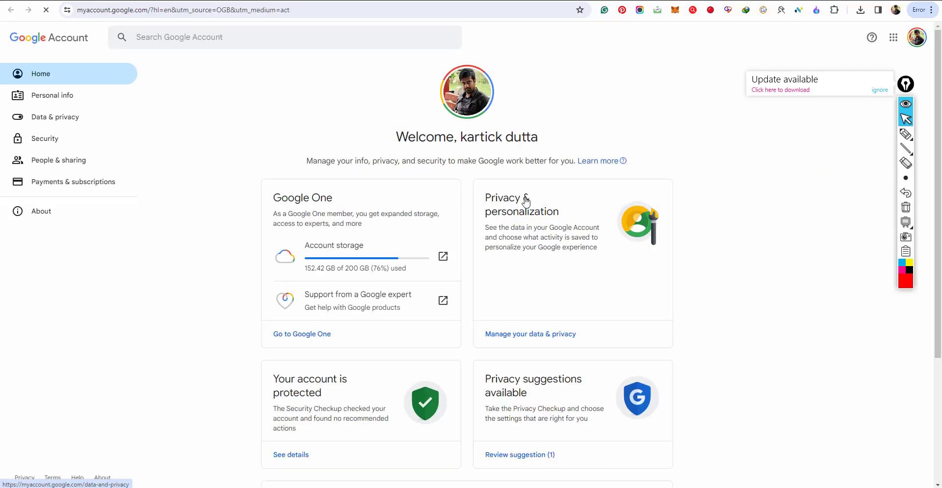
scroll(523, 198, down, 2)
scroll(522, 198, down, 2)
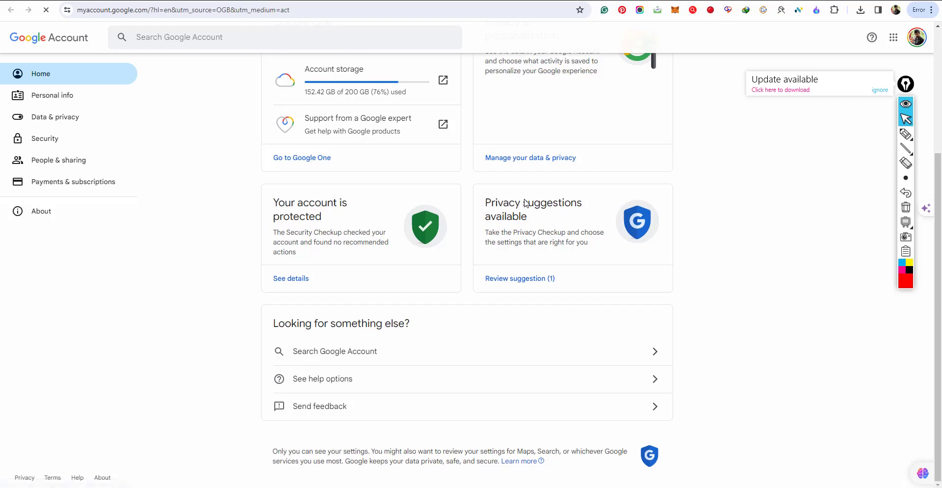
mouse_move(904, 146)
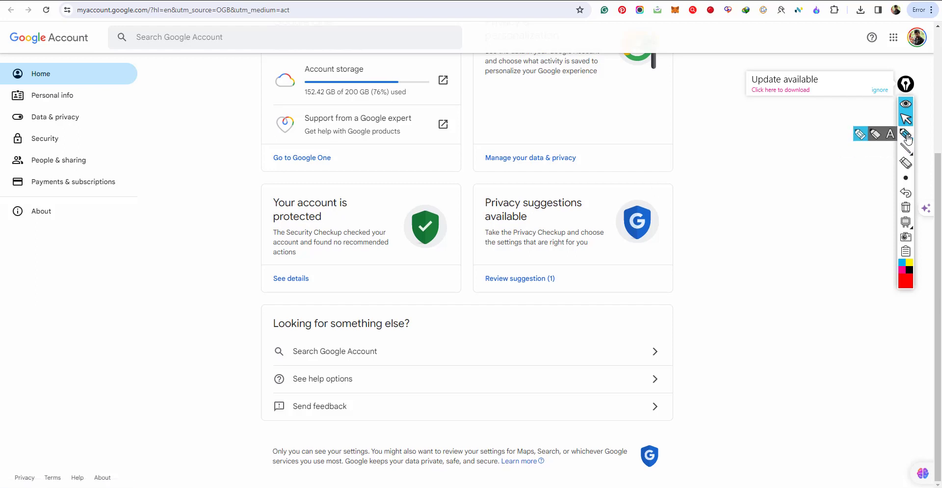
click(908, 139)
scroll(432, 312, up, 3)
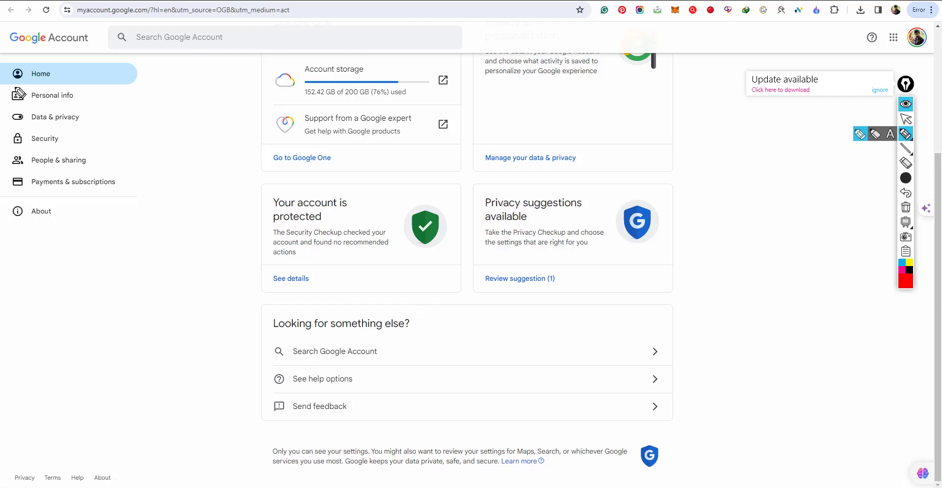
mouse_move(72, 131)
mouse_down()
mouse_move(32, 128)
mouse_move(6, 151)
mouse_up()
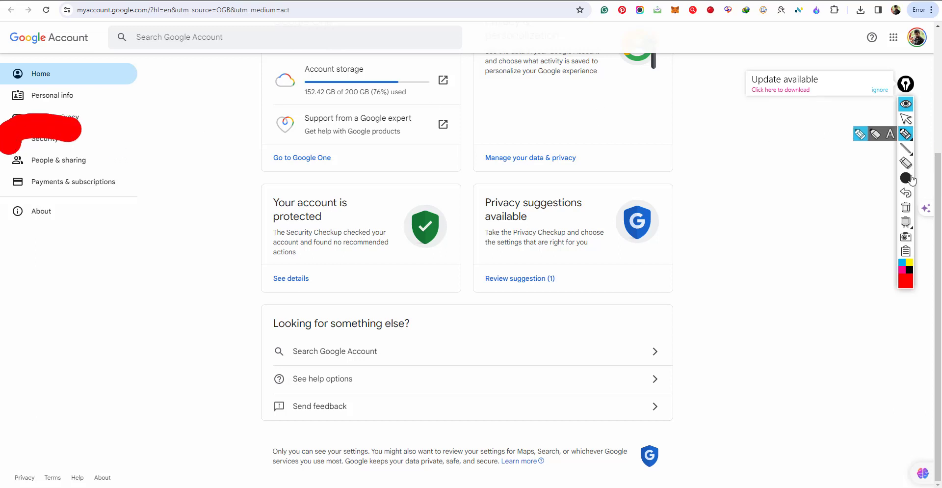
click(831, 178)
mouse_move(909, 227)
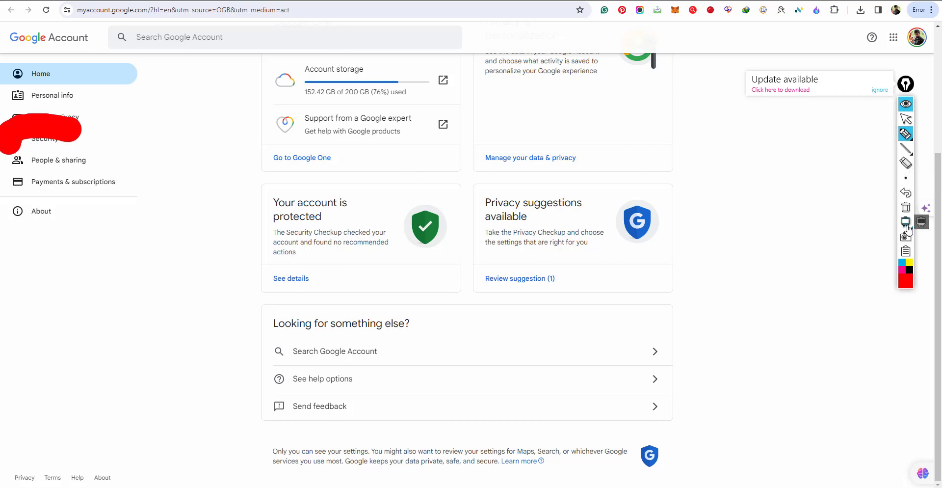
click(906, 207)
mouse_move(79, 129)
mouse_down()
mouse_move(32, 128)
mouse_move(10, 142)
mouse_move(58, 148)
mouse_move(76, 130)
mouse_up()
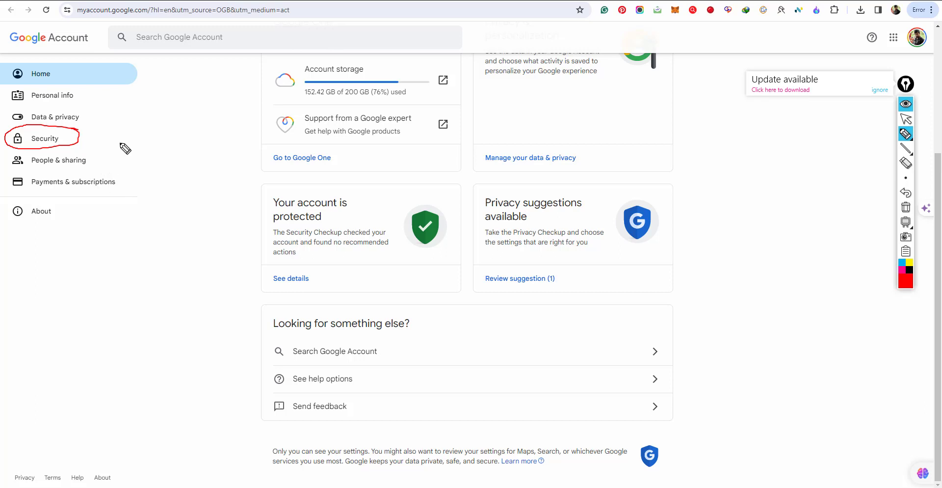
mouse_move(70, 137)
mouse_down()
mouse_move(163, 169)
mouse_move(204, 236)
mouse_move(215, 293)
mouse_move(257, 244)
mouse_up()
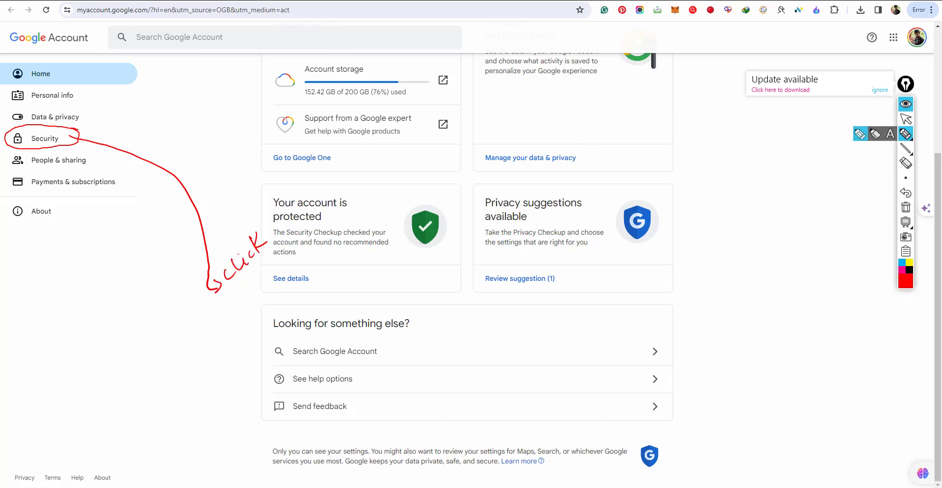
click(905, 207)
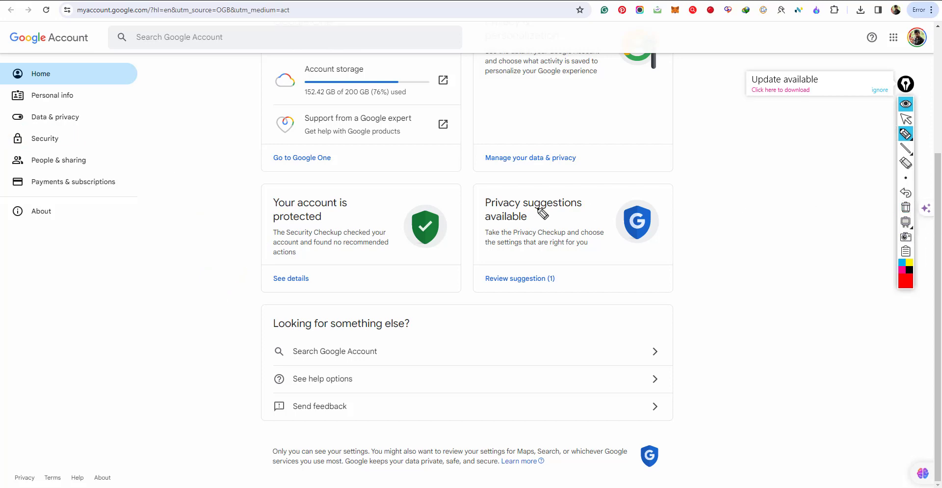
click(906, 119)
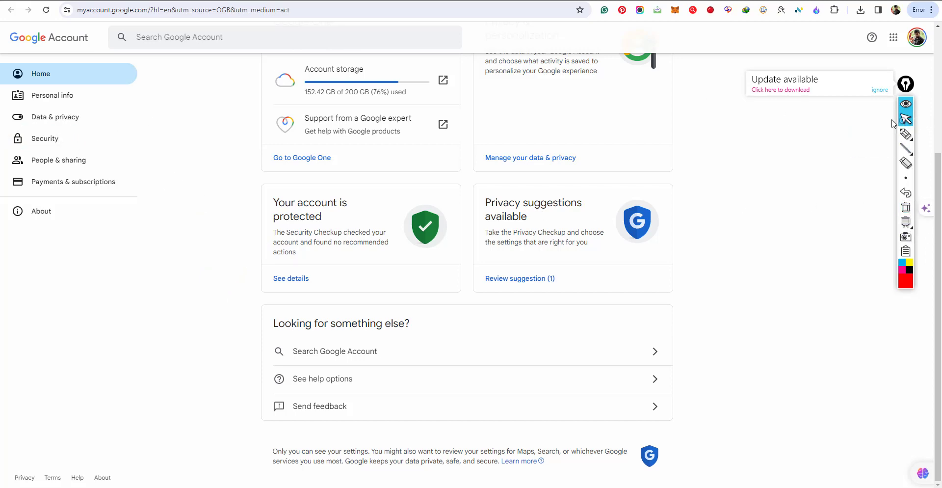
Open the Security settings page and scroll to 'How you sign in to Google'
key(Return)
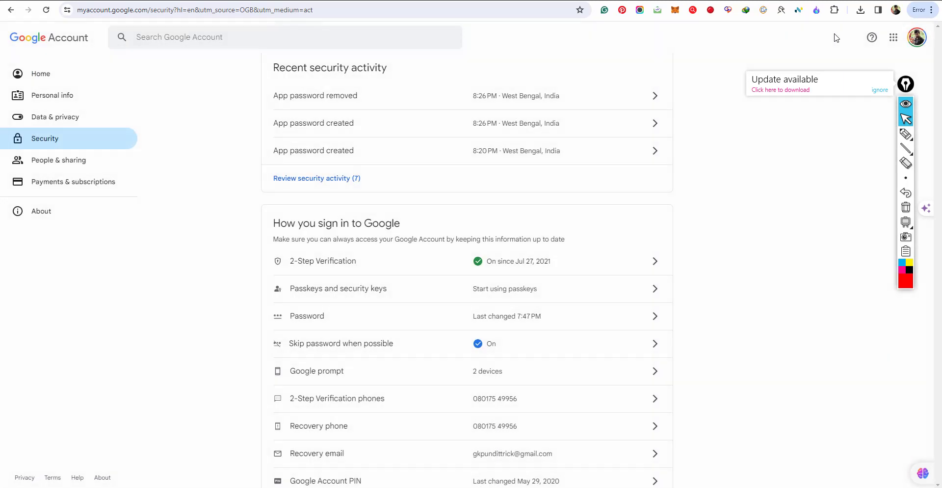
scroll(406, 234, down, 5)
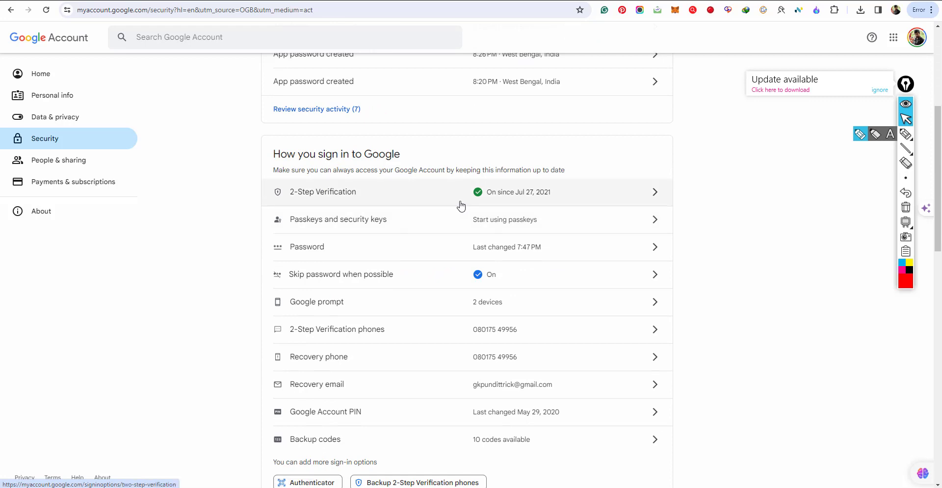
scroll(460, 206, up, 1)
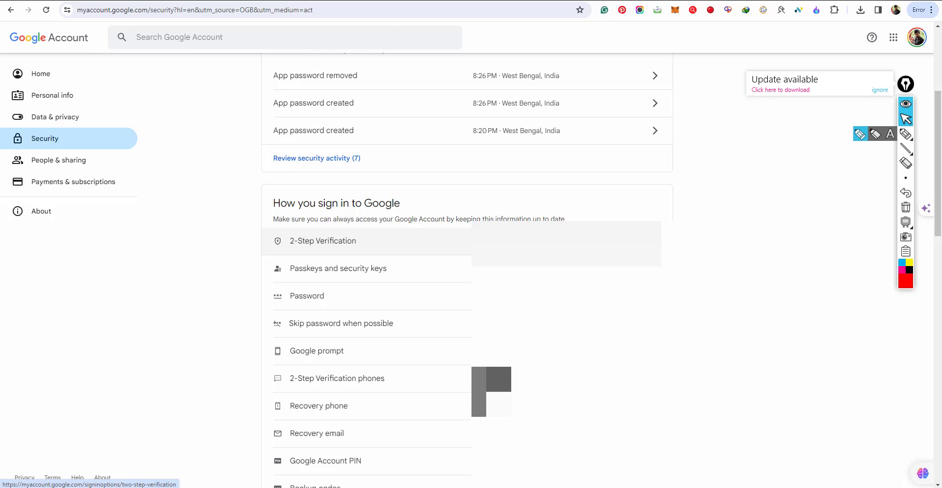
Circle 2-Step Verification and write '2step' in red, erase it, and open 2-Step Verification
click(910, 132)
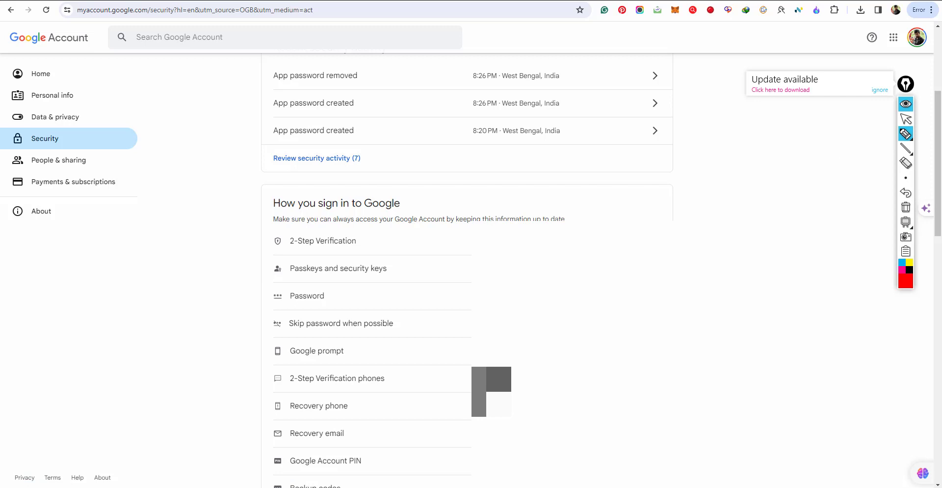
mouse_move(567, 220)
mouse_down()
mouse_move(275, 238)
mouse_move(471, 252)
mouse_up()
mouse_move(674, 215)
mouse_down()
mouse_move(663, 219)
mouse_move(682, 216)
mouse_up()
drag(676, 209, 696, 215)
drag(702, 215, 711, 199)
drag(677, 225, 737, 198)
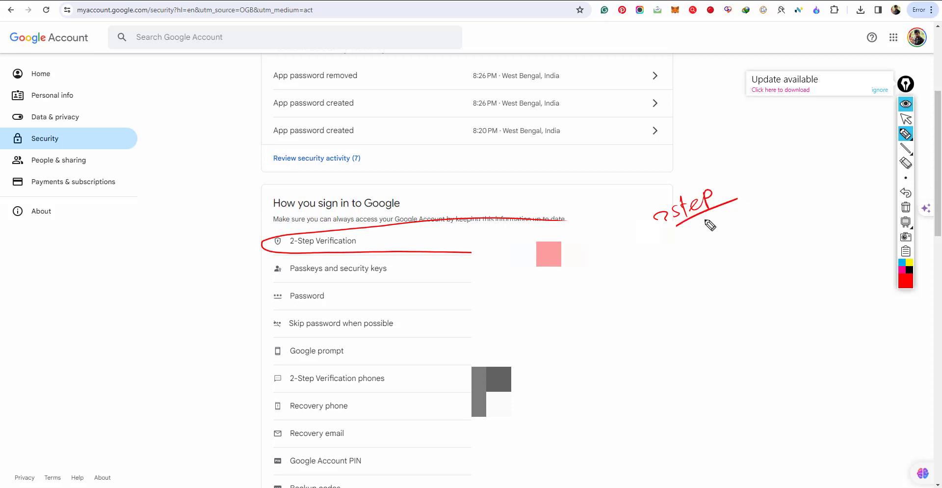
click(906, 206)
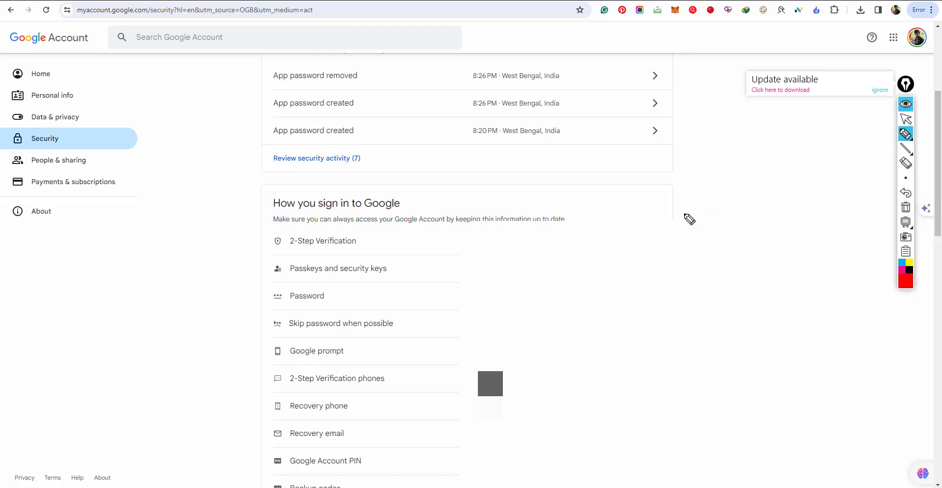
click(906, 118)
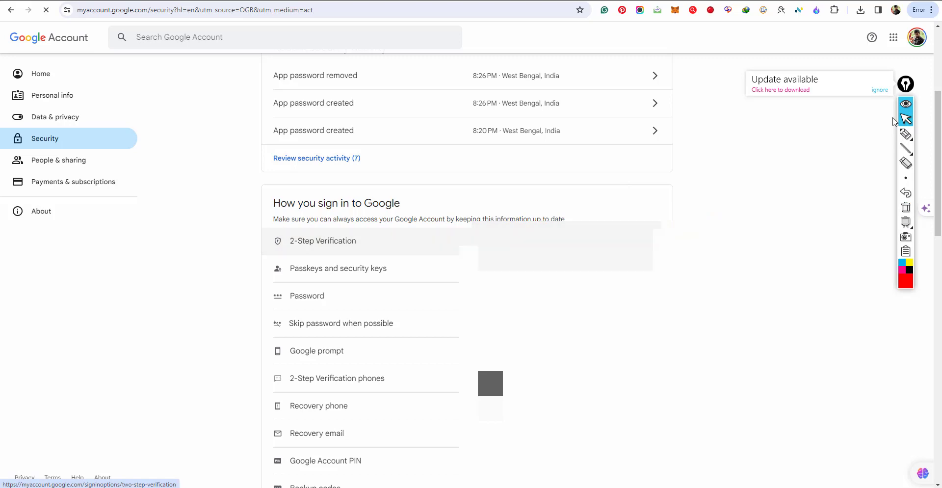
scroll(641, 54, down, 10)
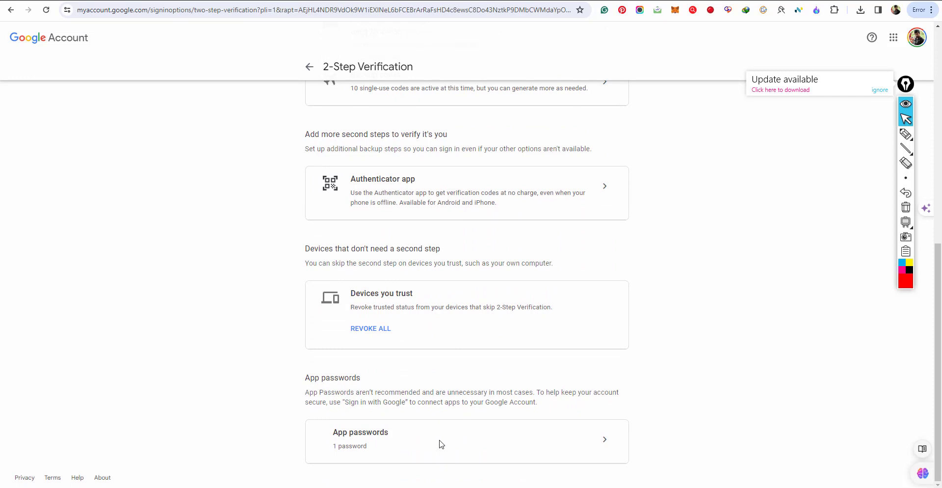
Open App passwords, create 'app-demo-name', select its 16-character code, and close the dialog
click(605, 440)
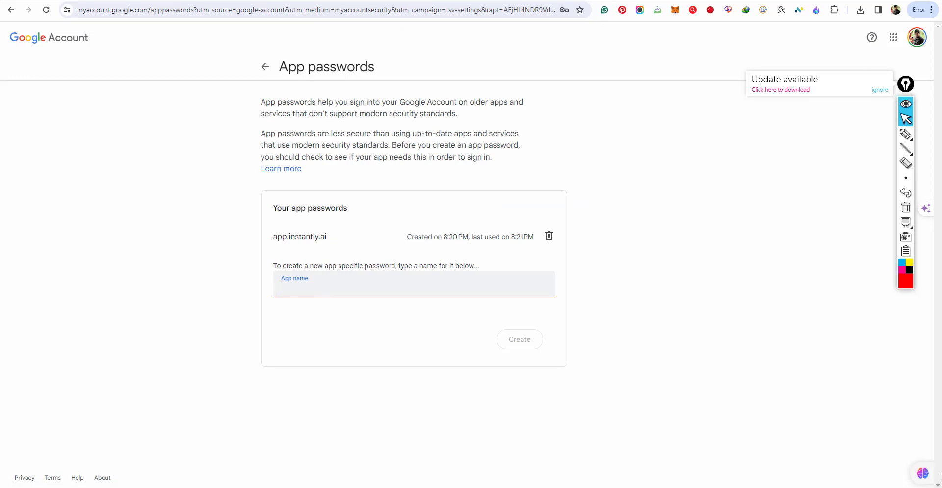
text(app-demo-name)
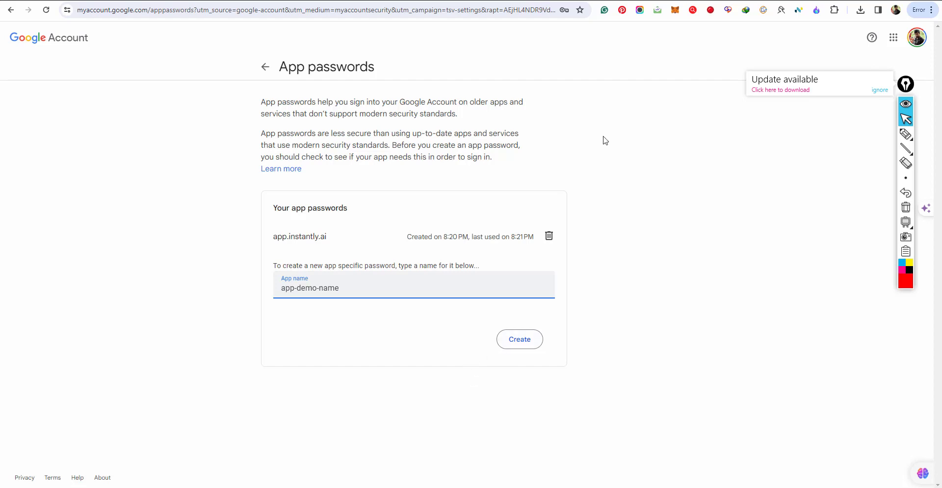
click(517, 345)
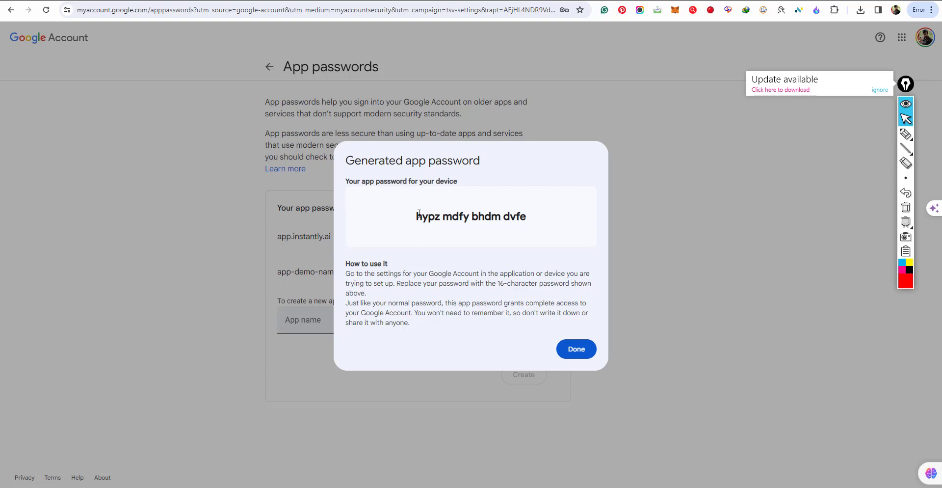
drag(417, 214, 585, 223)
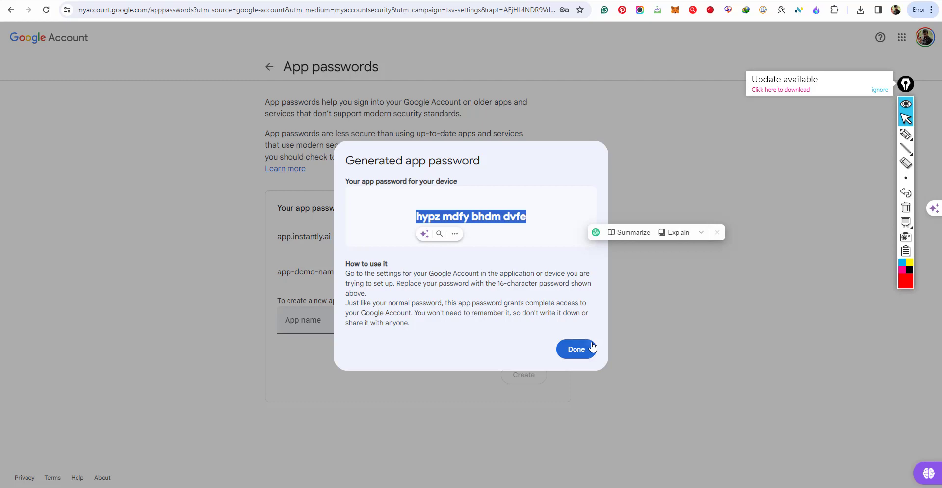
click(589, 349)
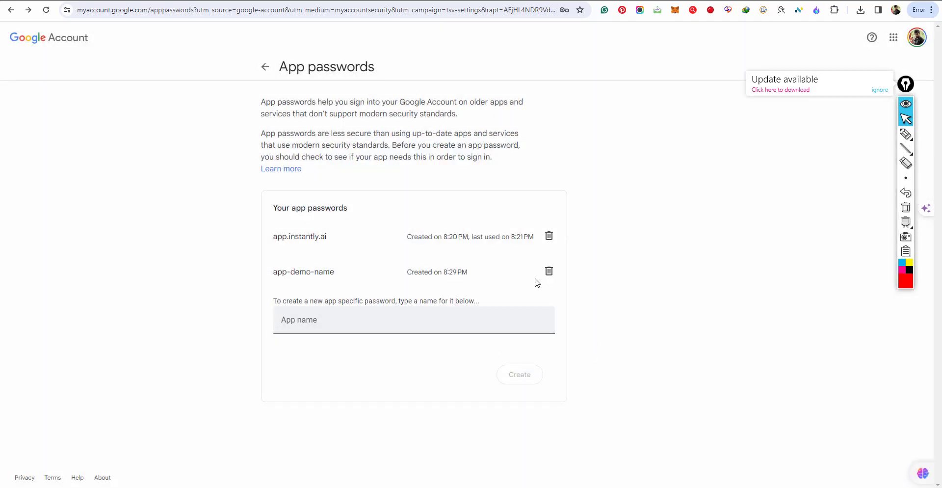
Revoke app-demo-name, then switch tabs past ClickUp and Notion to Instantly.ai Campaigns
click(549, 273)
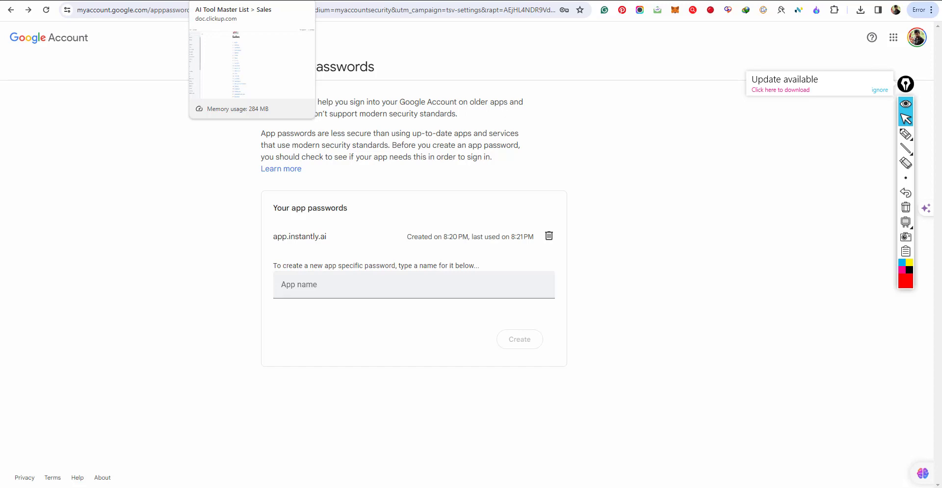
click(231, 1)
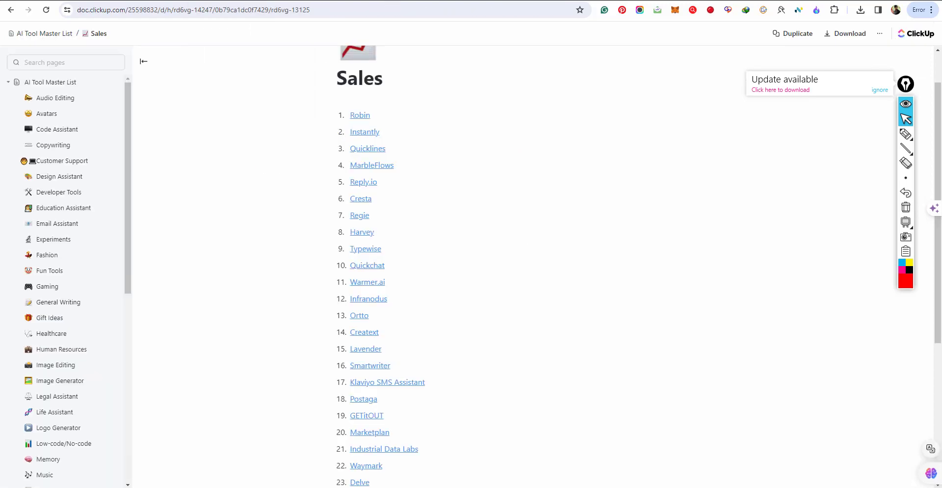
click(493, 1)
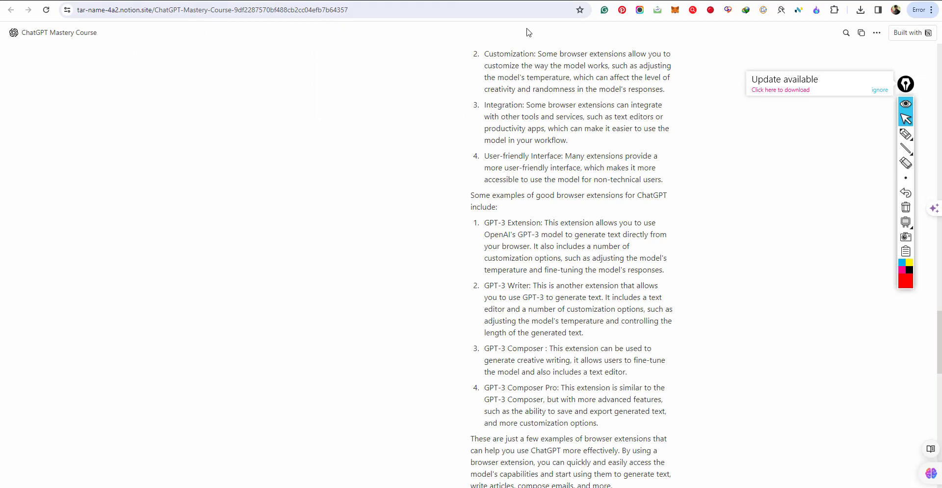
click(574, 1)
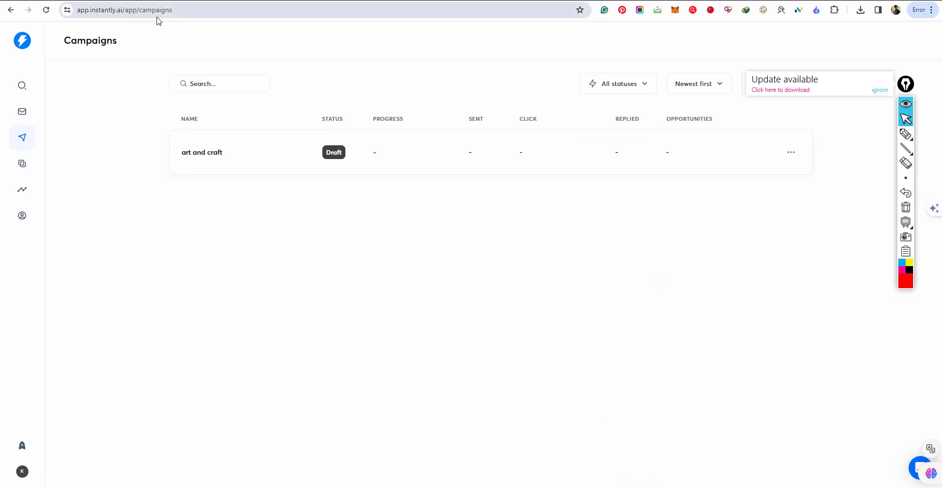
click(23, 46)
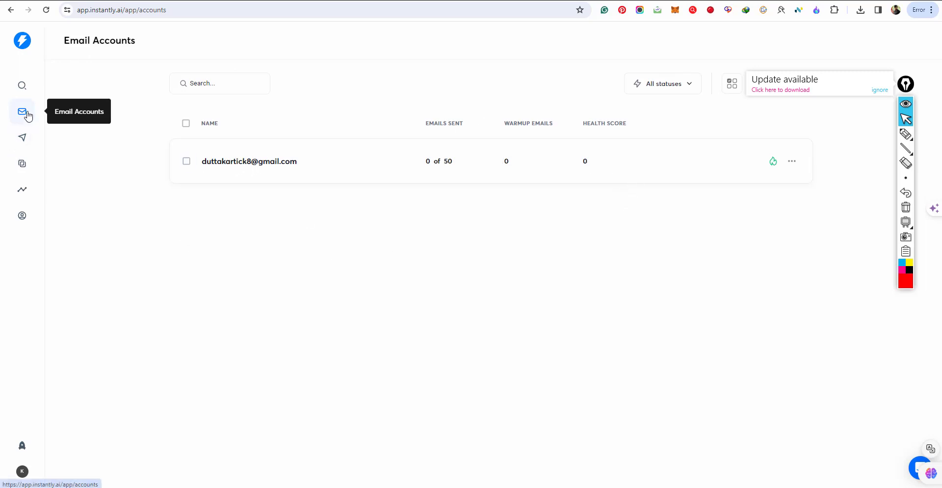
click(25, 142)
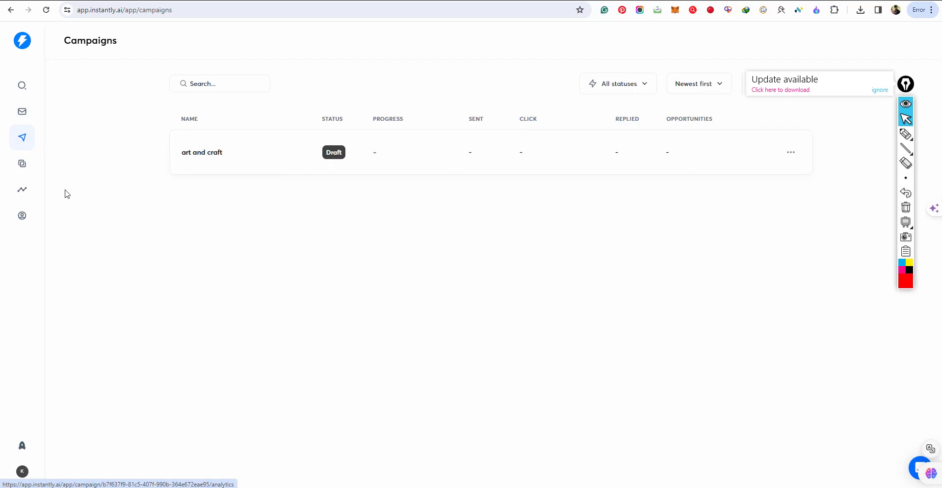
Open Instantly.ai's Analytics and switch to Account Analytics, showing 0 sent and 0% open, click and reply rates
click(31, 195)
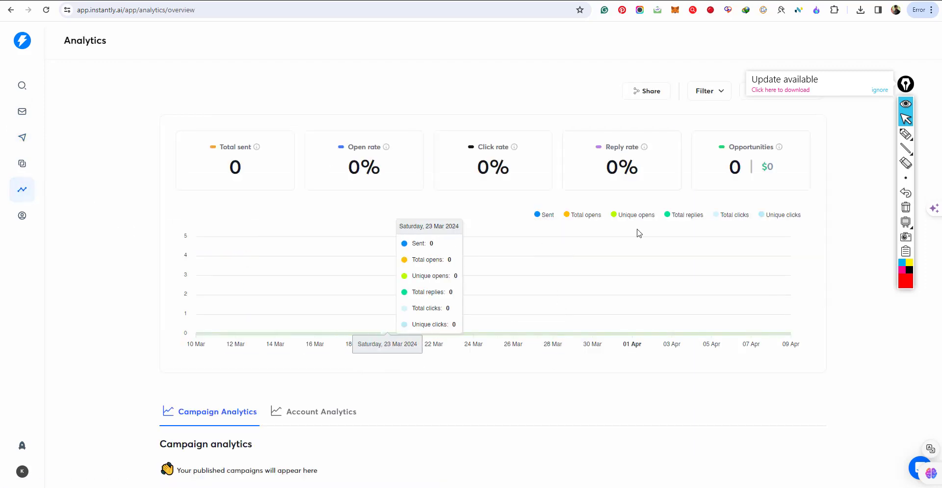
scroll(561, 381, down, 1)
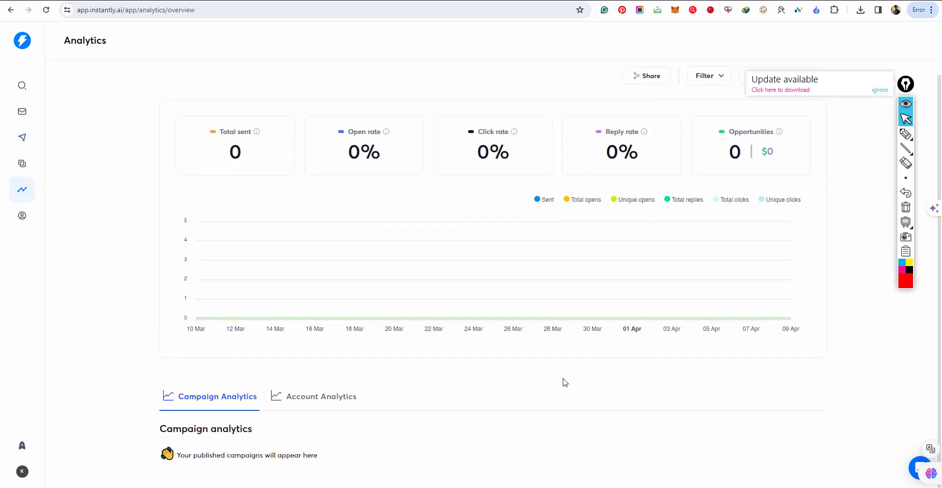
click(323, 399)
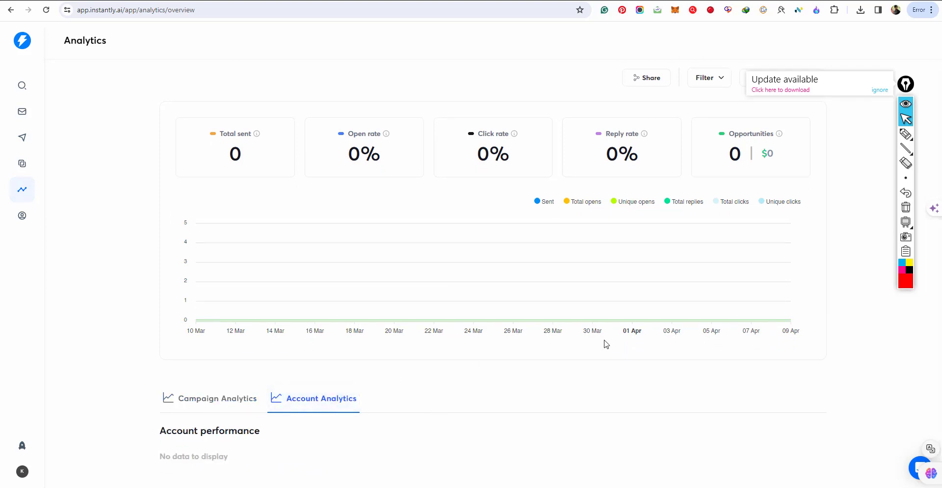
scroll(315, 354, up, 1)
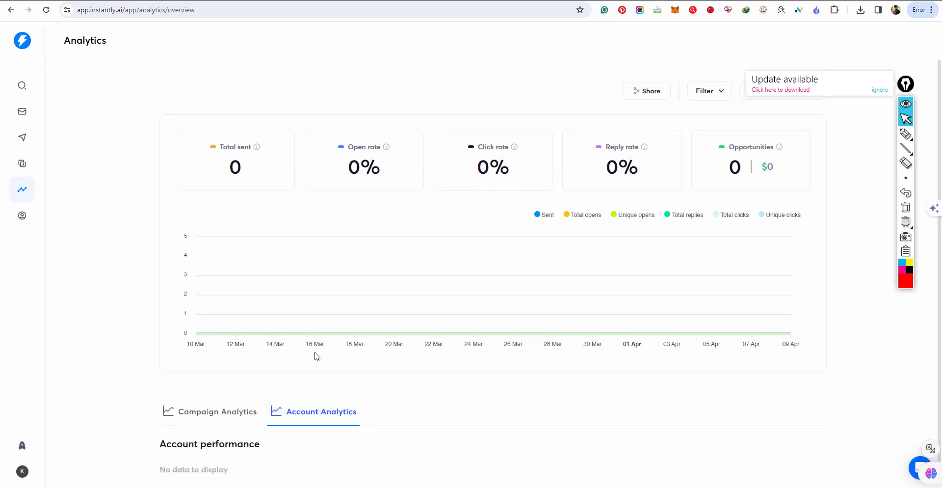